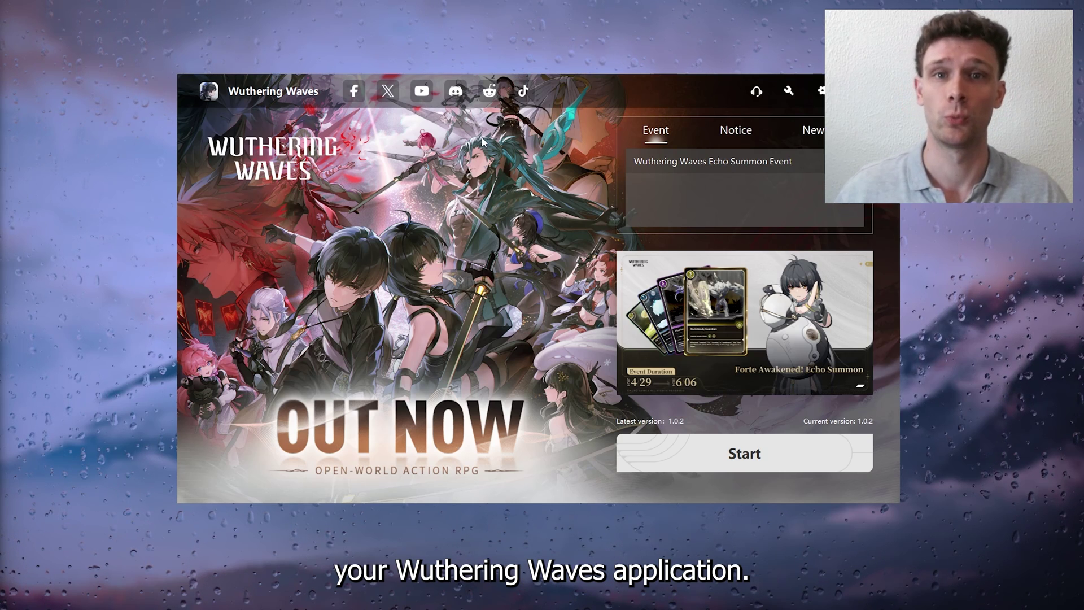
Step: Run and confirm a repair of the Wuthering Waves game files from the launcher's wrench icon
drag(581, 82, 453, 100)
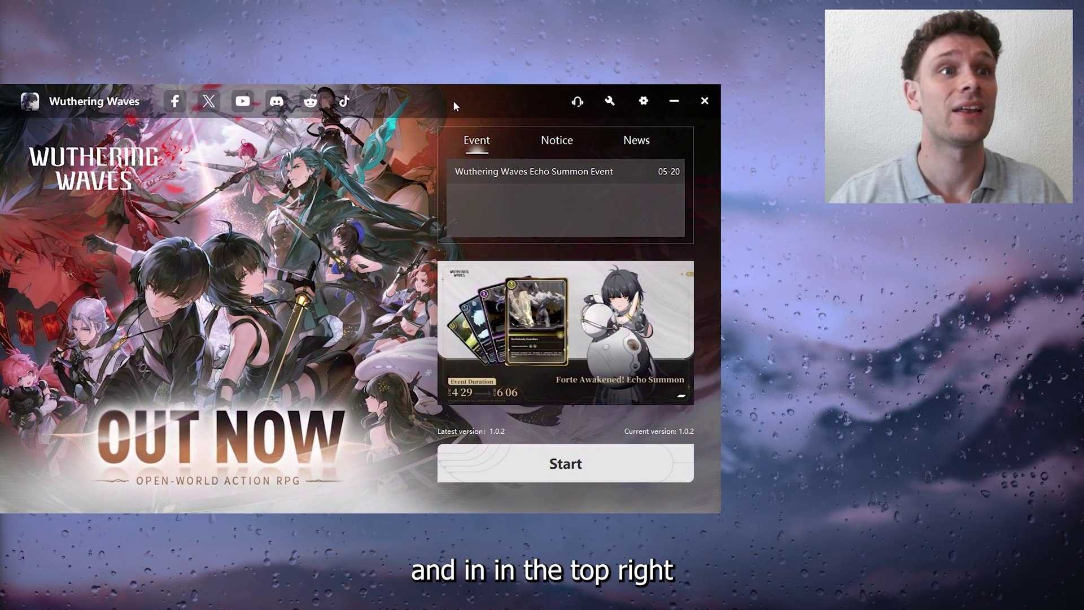
click(610, 102)
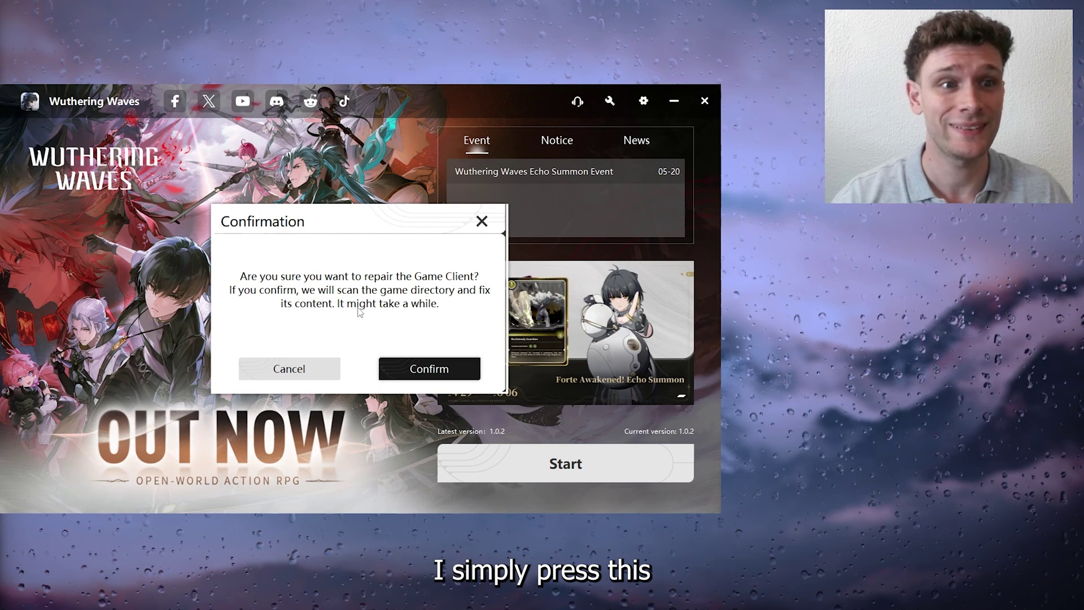
click(416, 376)
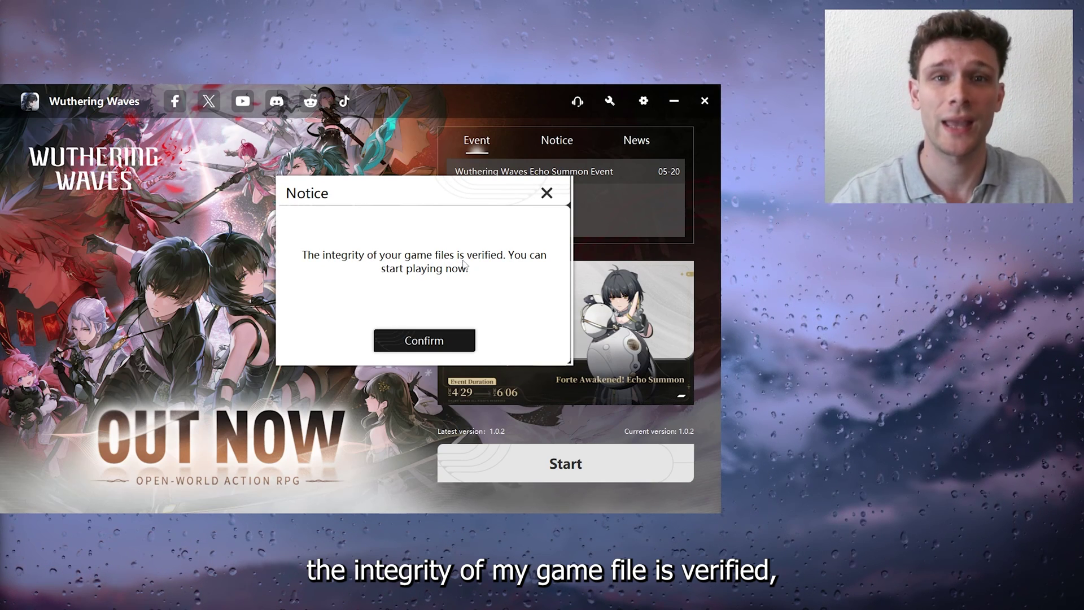
Step: Dismiss the integrity notice and exit the Wuthering Waves launcher from the hidden-icons tray
click(428, 340)
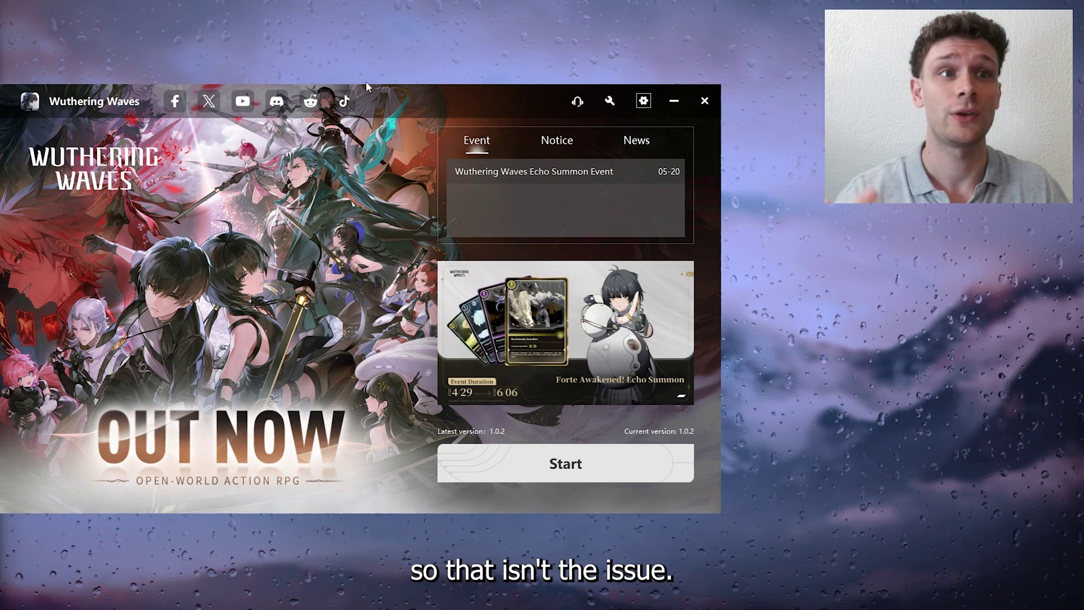
drag(368, 86, 421, 70)
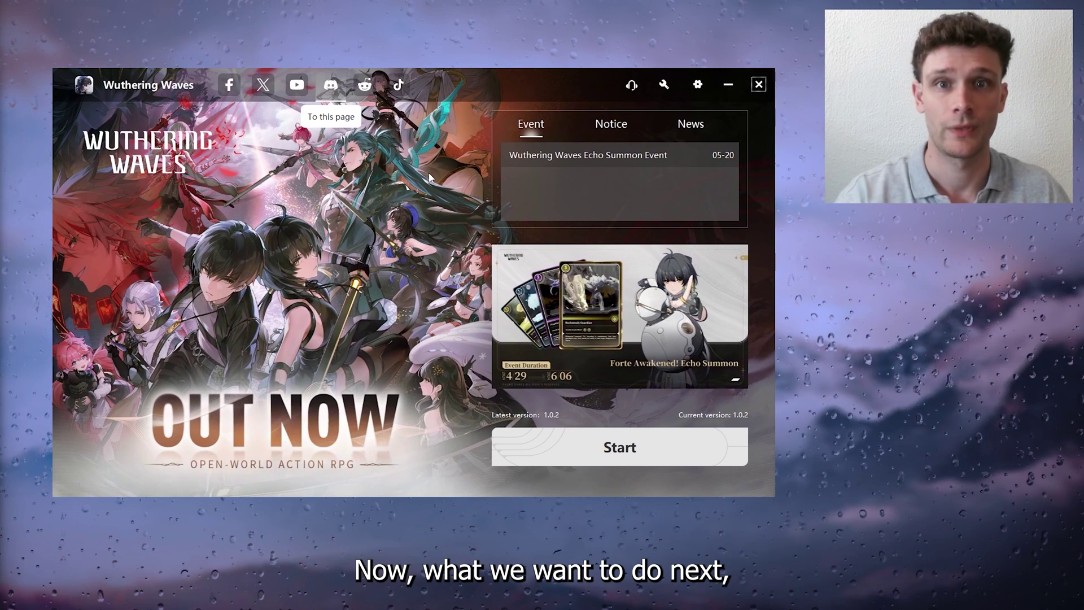
mouse_move(981, 596)
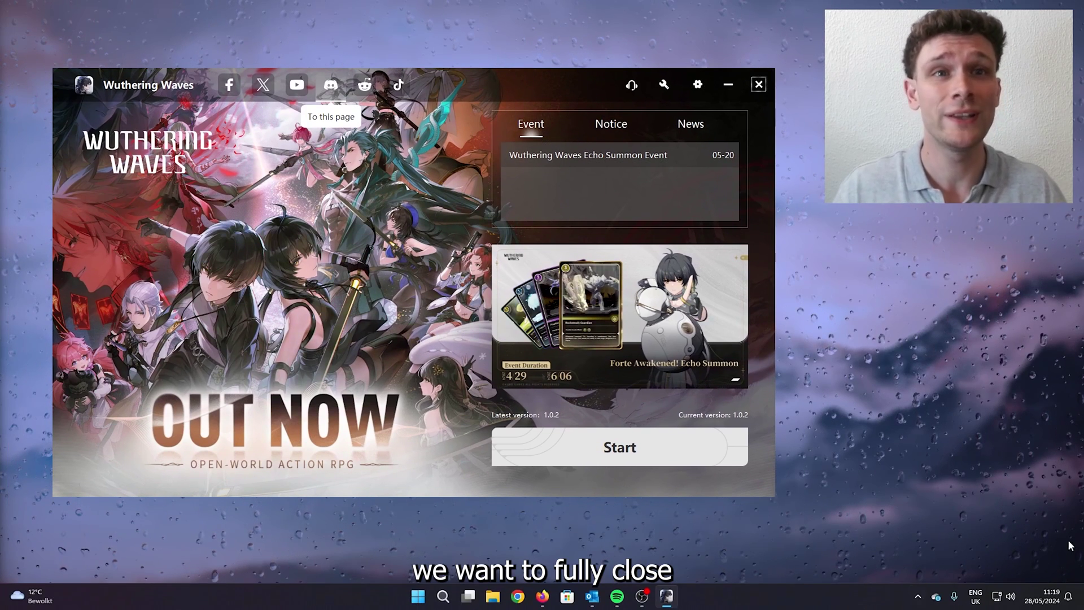
click(918, 596)
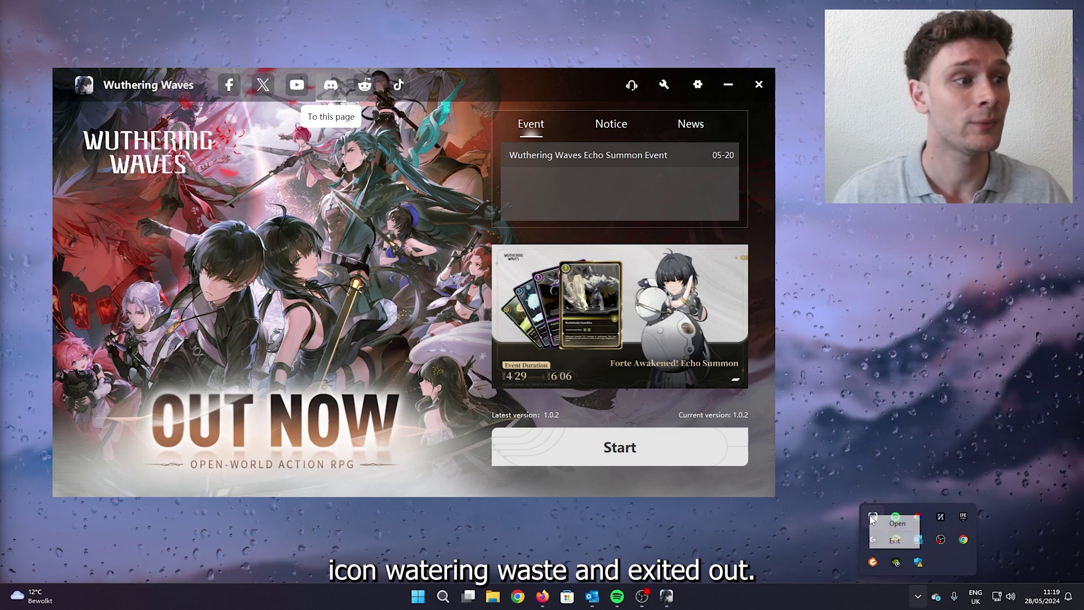
click(872, 518)
click(289, 310)
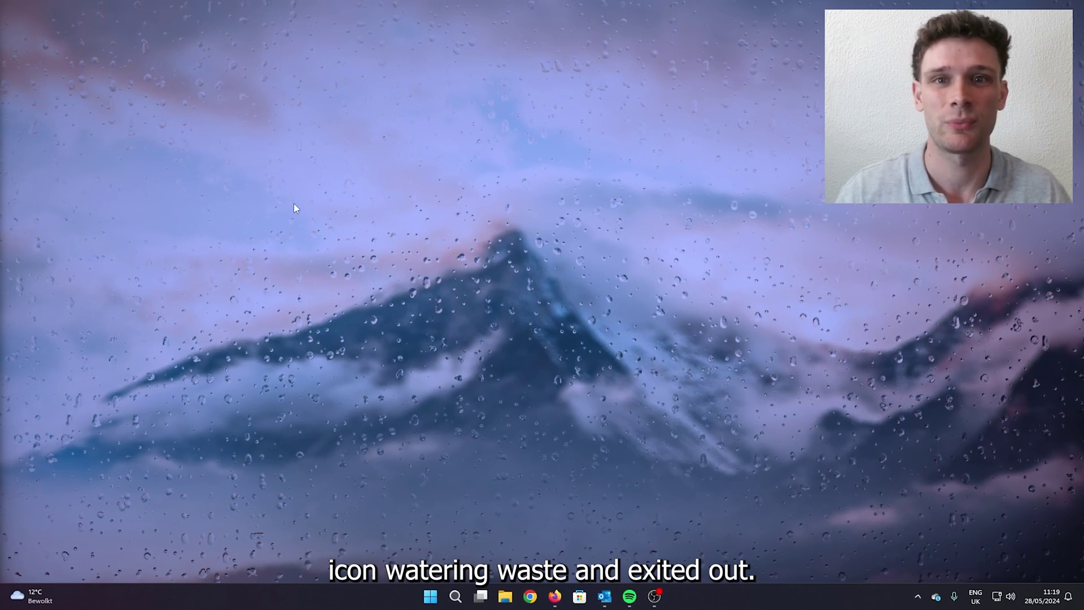
Step: Search 'windows de' to open Windows Defender Firewall, then close the Program Compatibility Assistant prompt
click(456, 595)
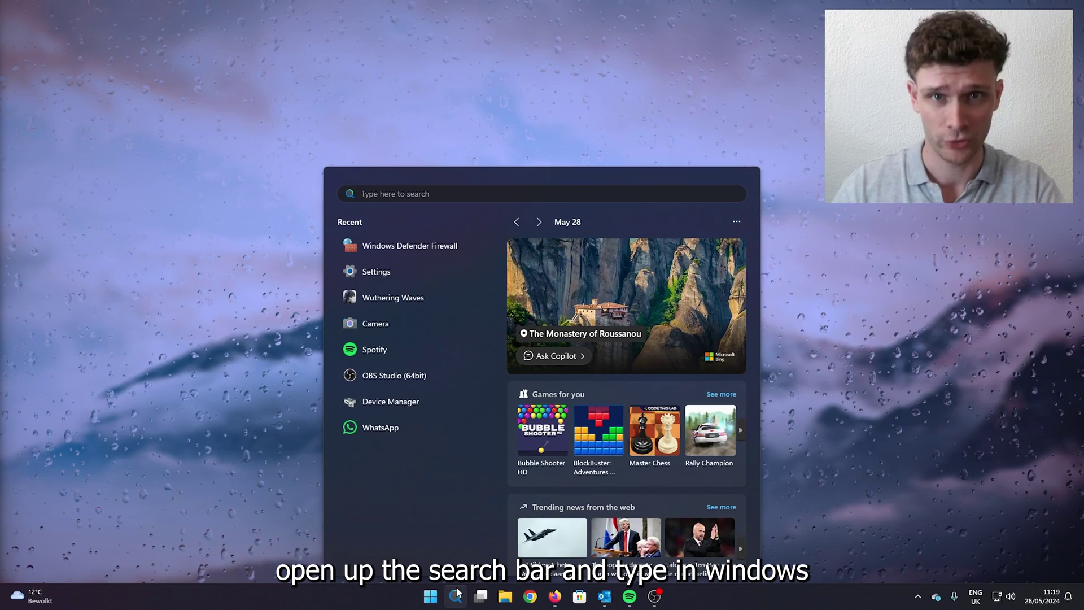
text(windows de)
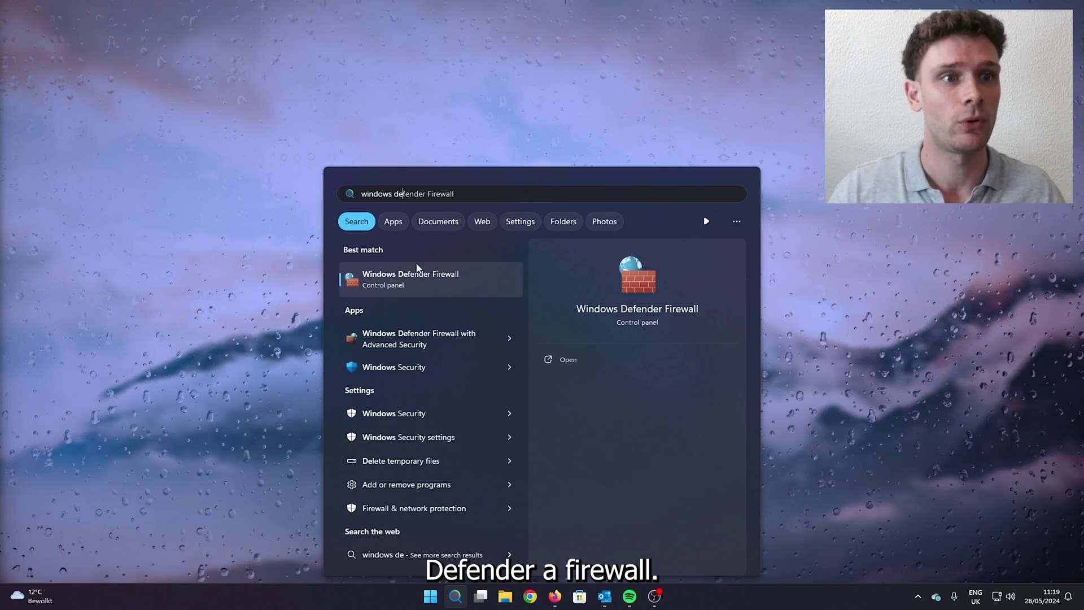
click(398, 282)
drag(432, 100, 373, 138)
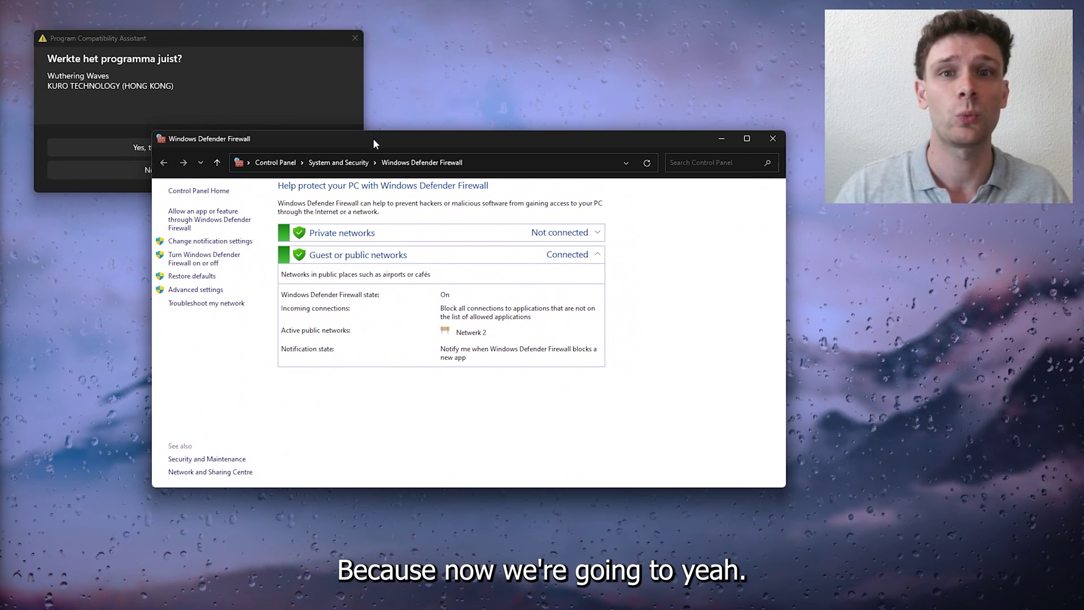
click(355, 37)
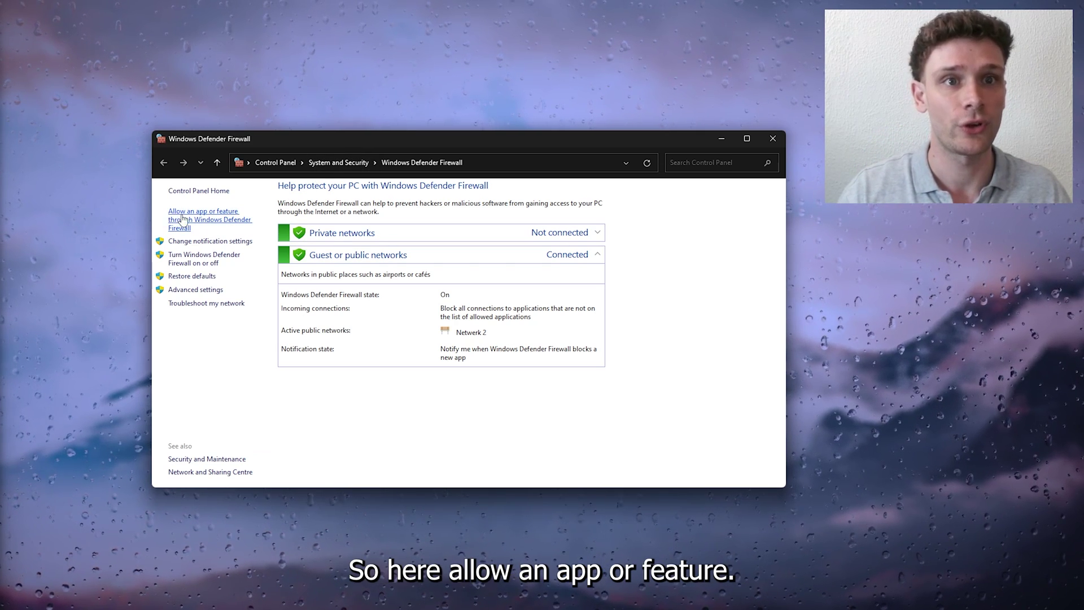
Step: In 'Allow an app or feature', unlock Change settings and select Wuthering Waves, ticked for Private and Public
click(211, 216)
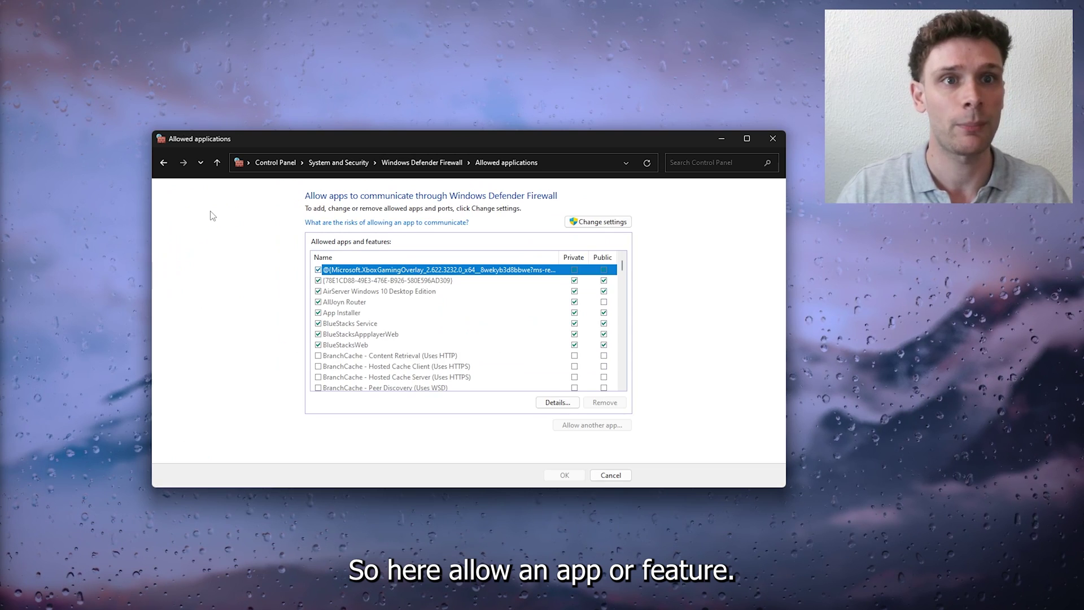
click(595, 222)
scroll(506, 293, down, 7)
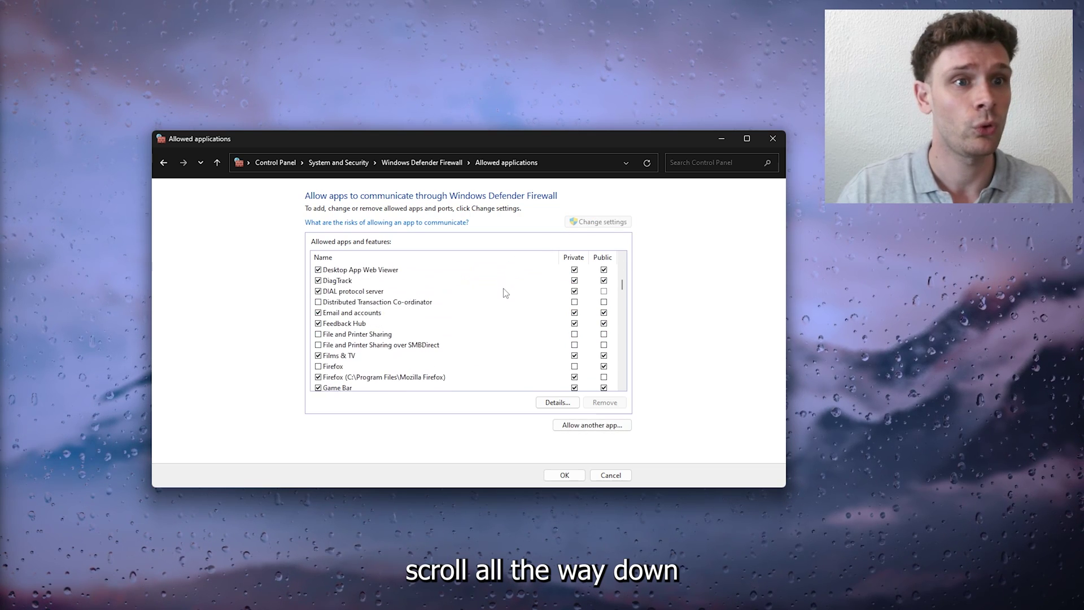
scroll(505, 292, down, 10)
scroll(505, 293, up, 17)
click(398, 272)
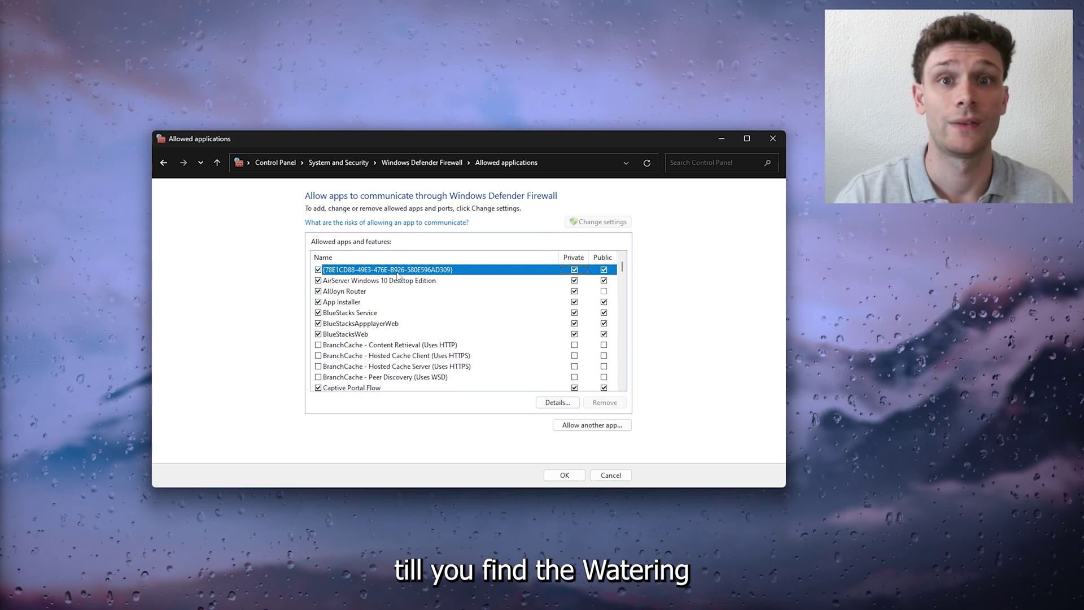
scroll(398, 277, down, 15)
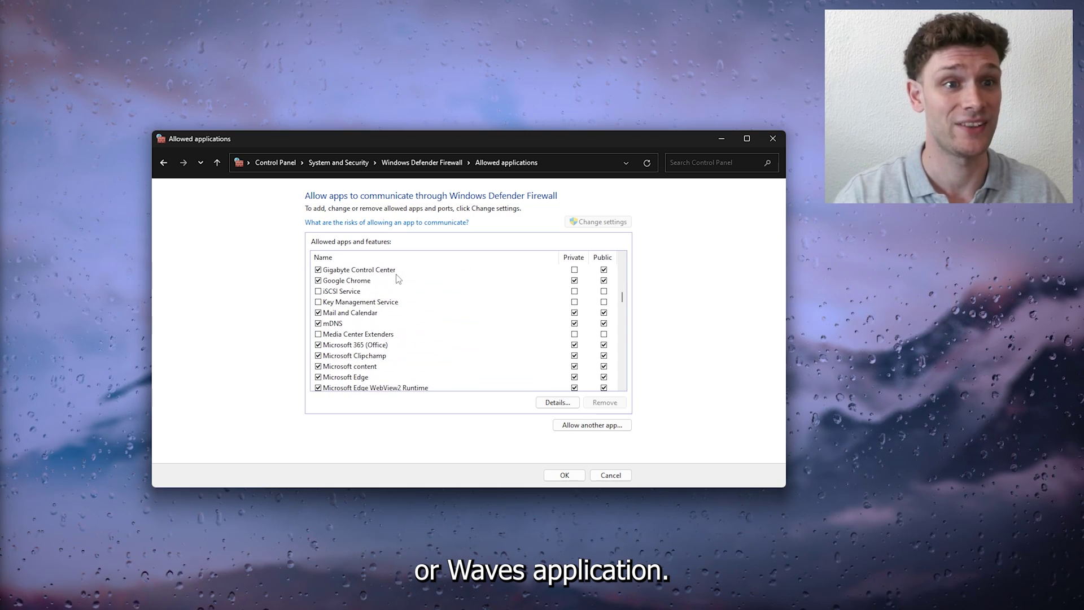
scroll(399, 278, down, 20)
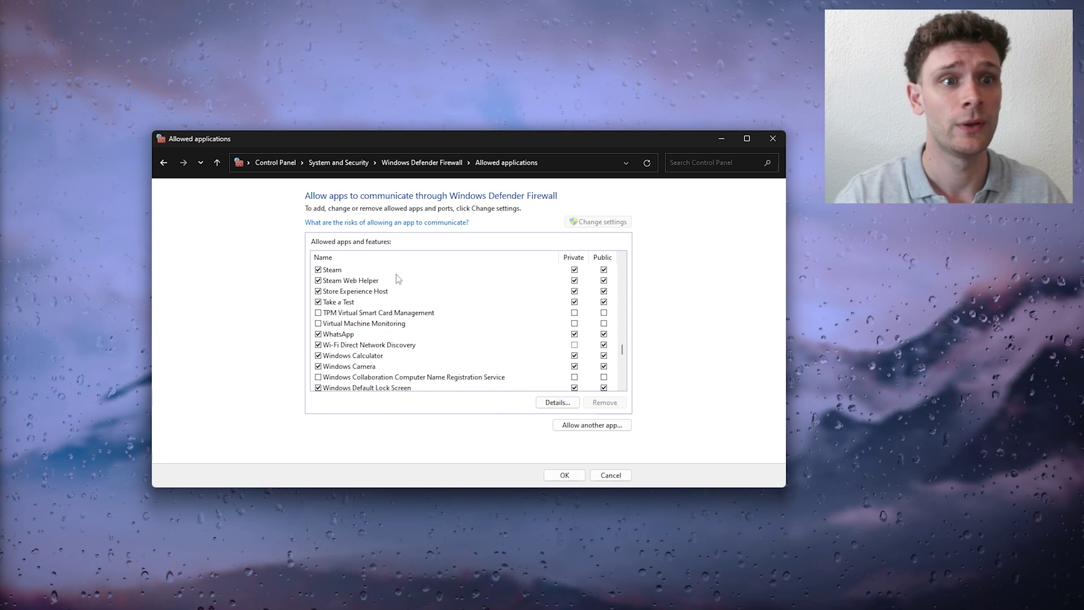
scroll(397, 278, down, 2)
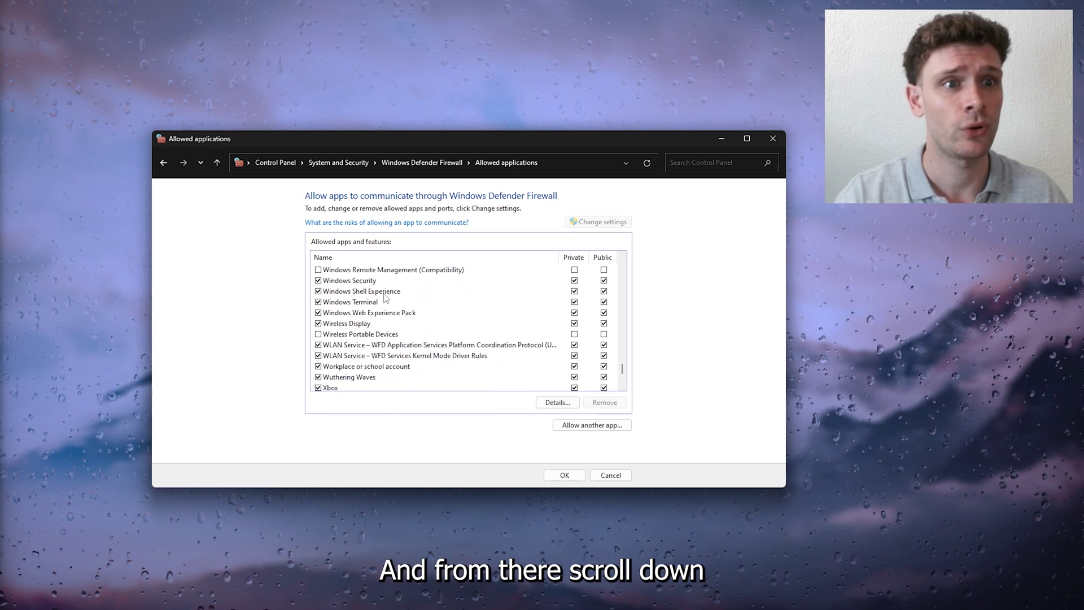
scroll(368, 357, down, 1)
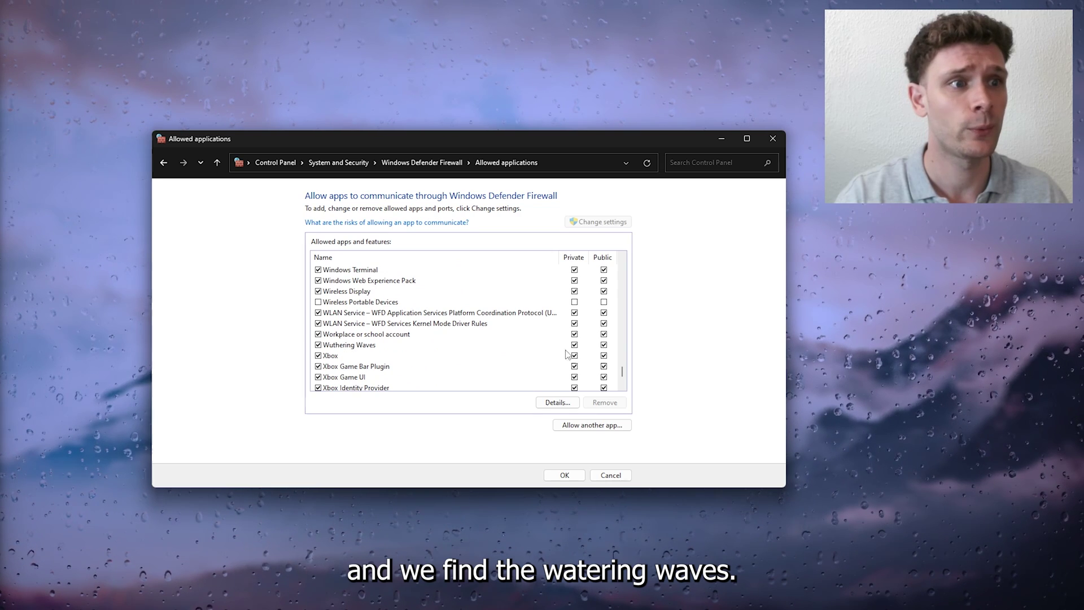
click(318, 345)
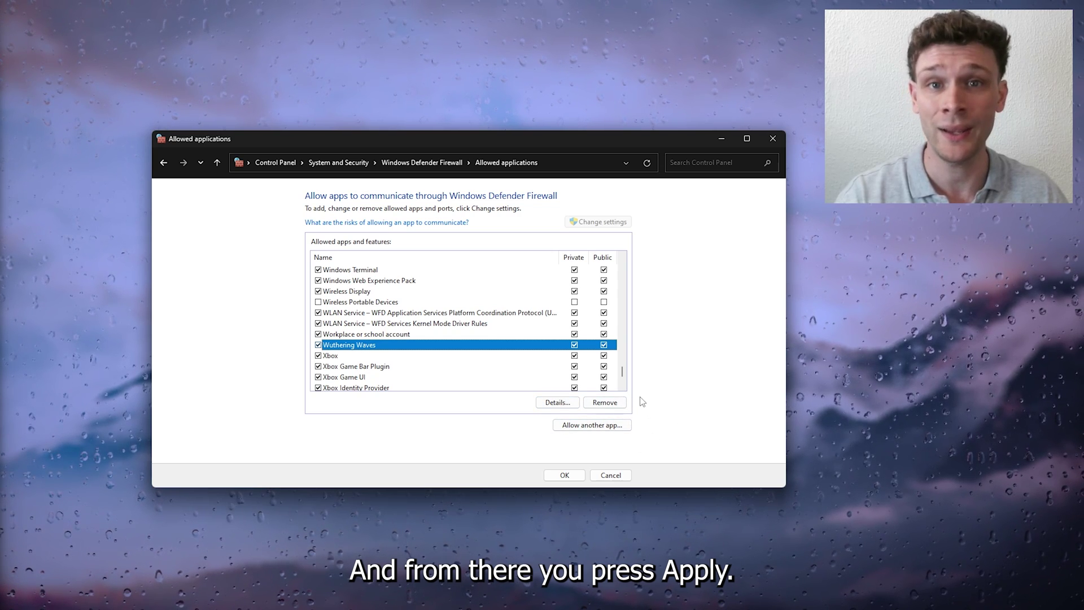
Step: Browse into the AppLocker folder under 'Add an app', then cancel both dialogs without adding anything
click(591, 426)
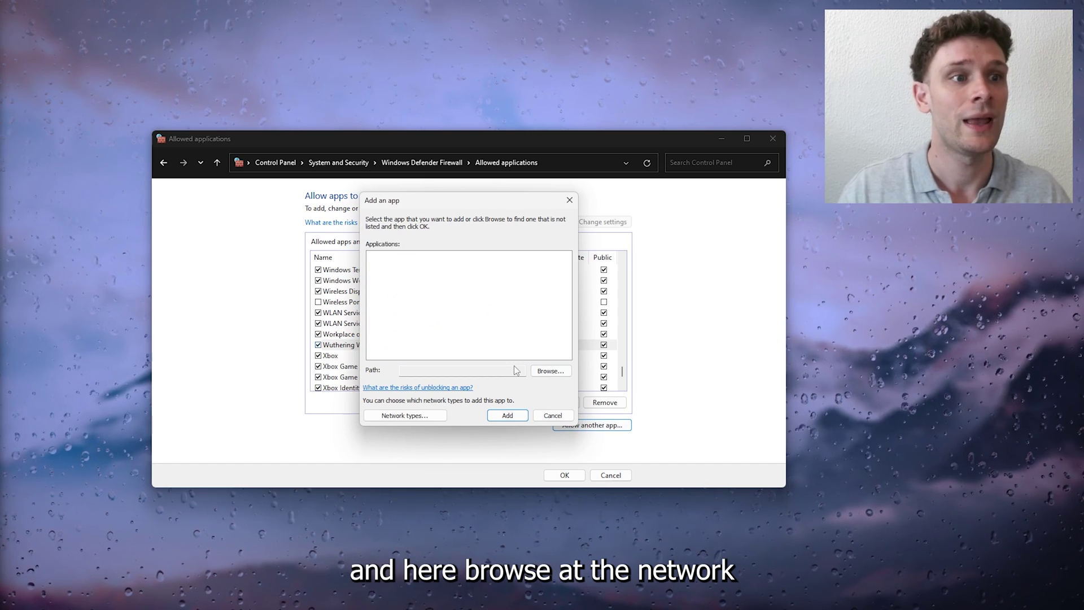
click(550, 371)
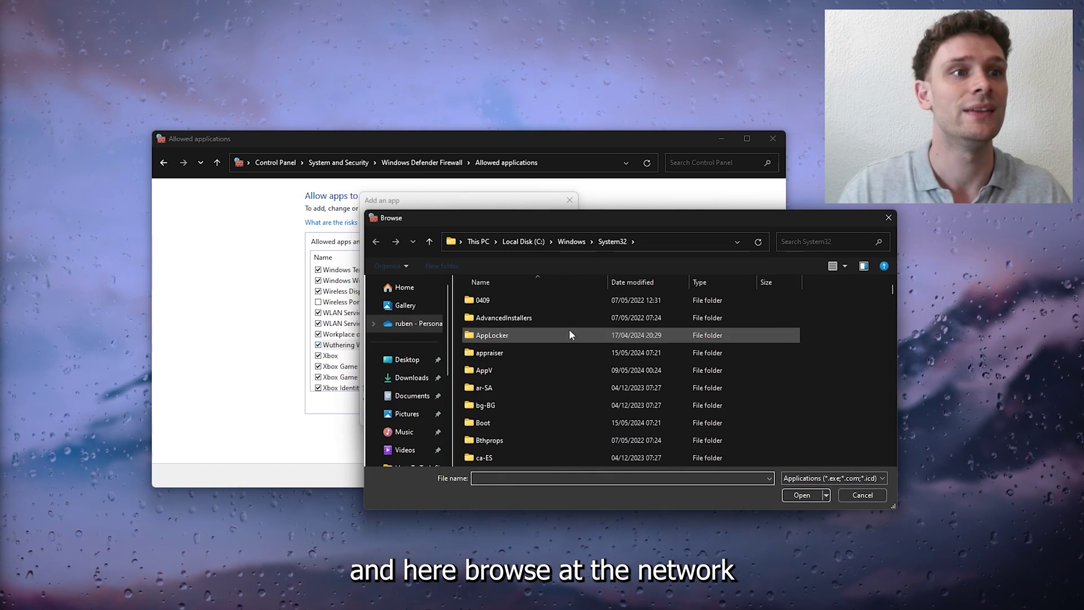
drag(545, 222, 438, 195)
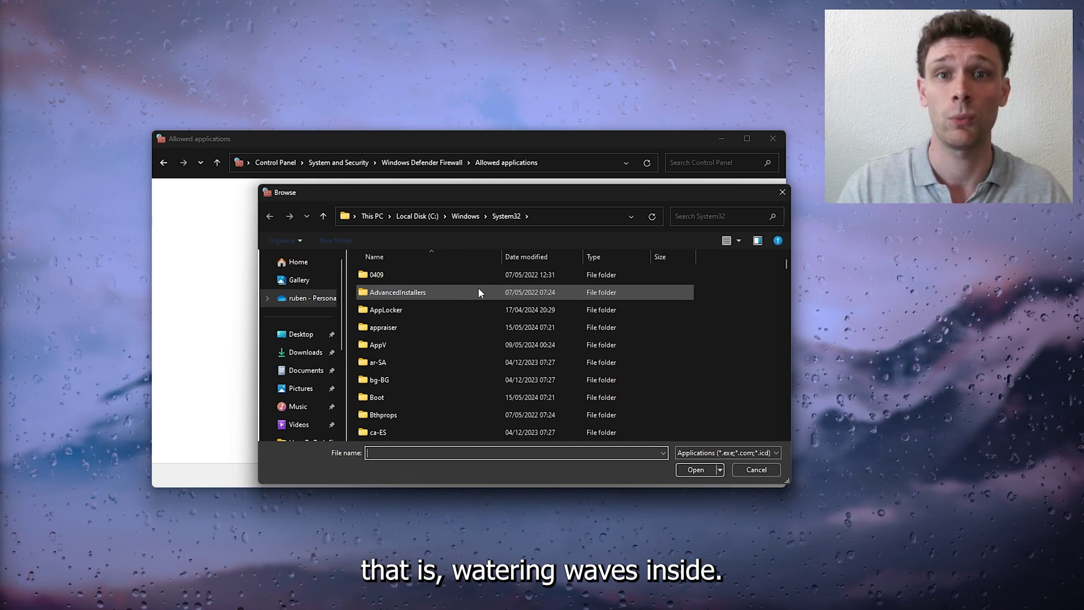
click(479, 308)
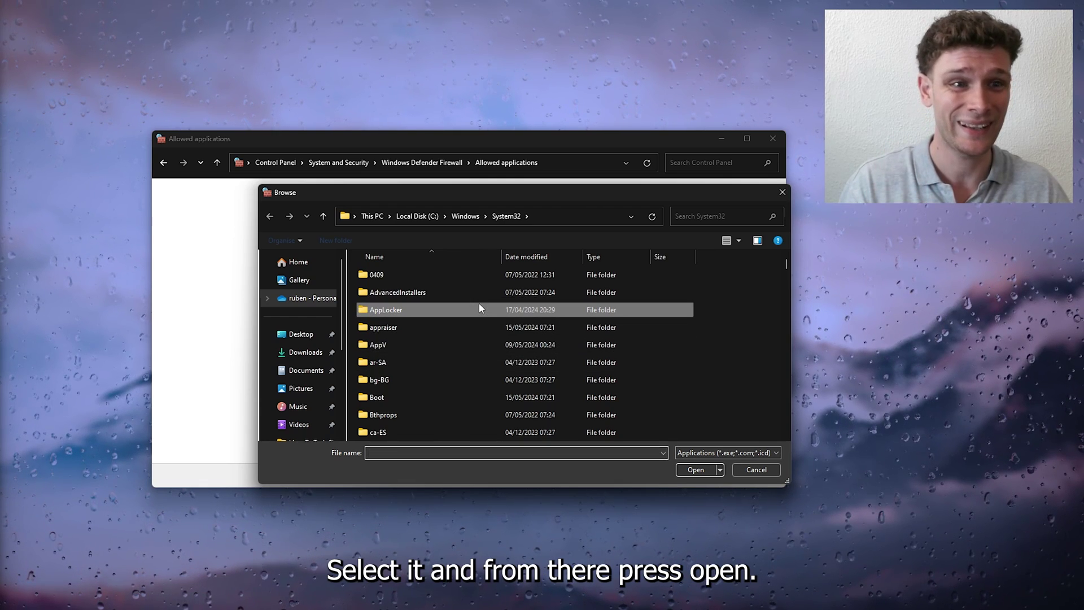
click(713, 470)
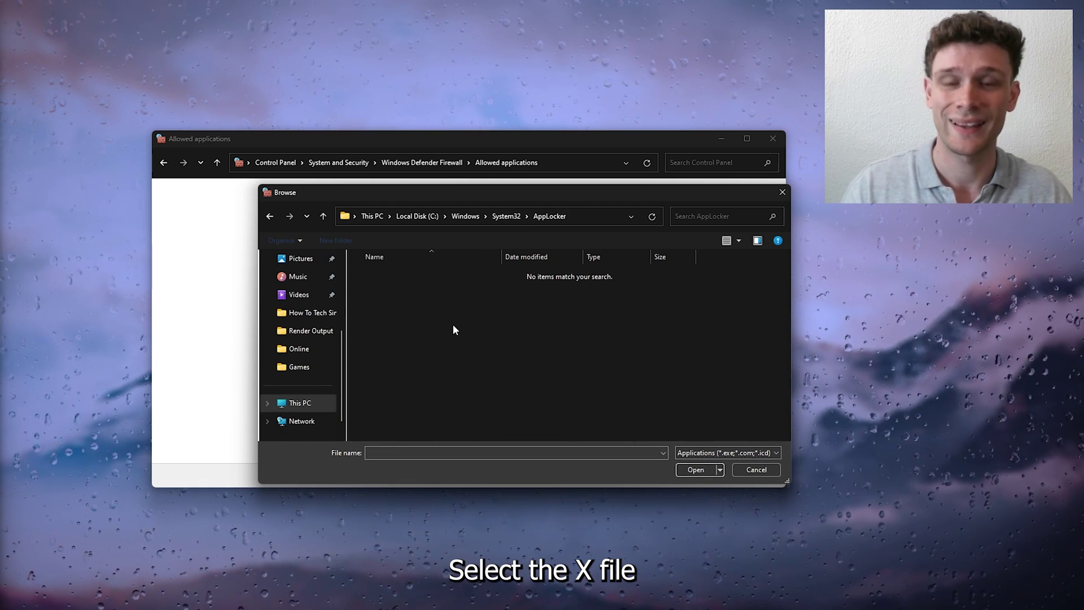
click(782, 192)
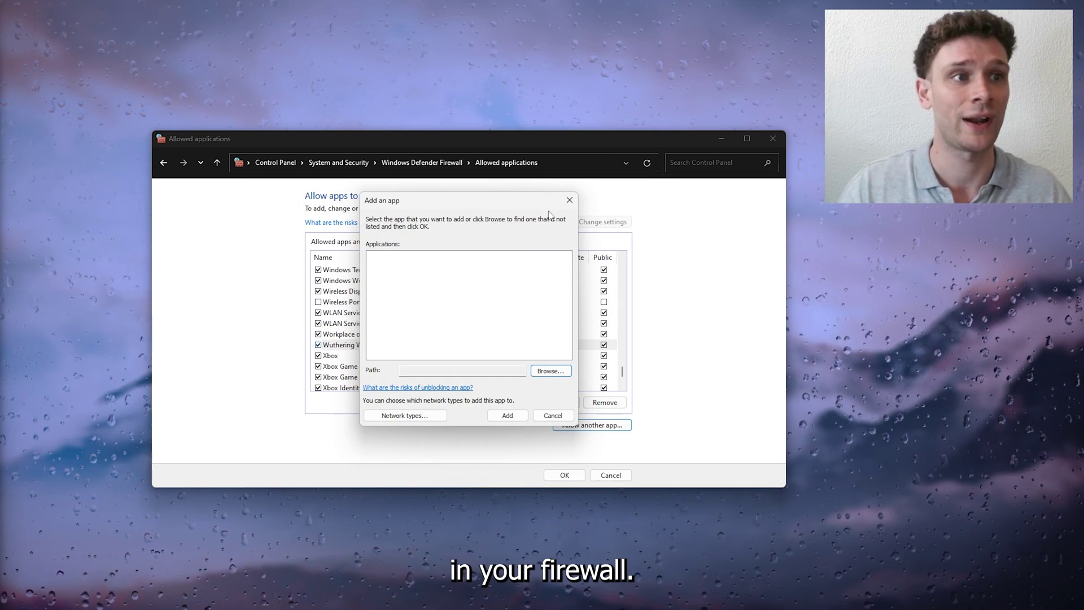
click(569, 200)
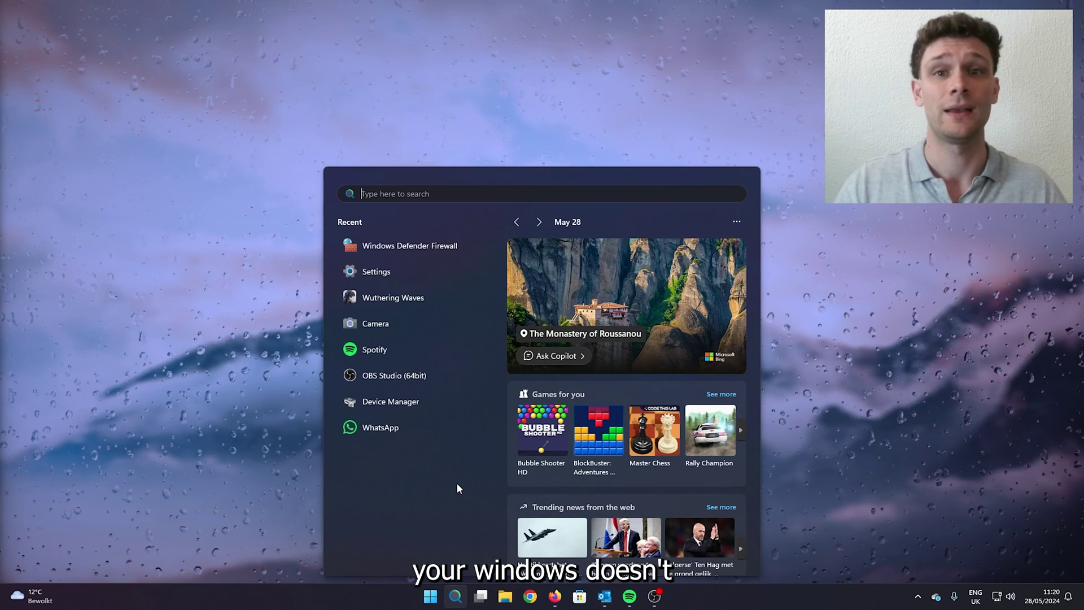
Step: Follow the Wuthering Waves Start entry and its shortcut to the C: install folder, scrolling to launcher.exe
right_click(418, 295)
click(458, 329)
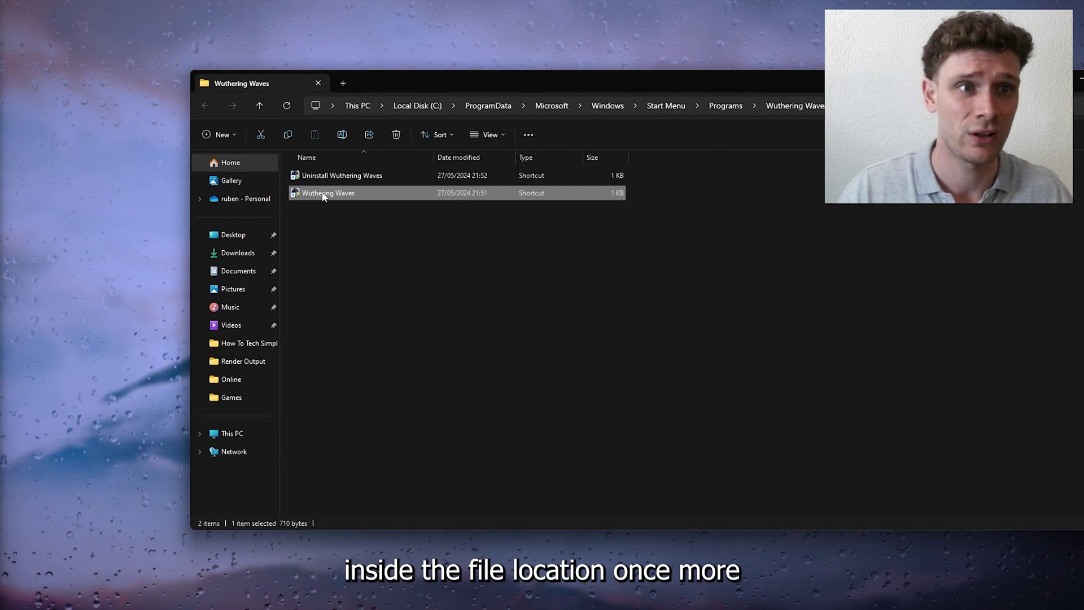
right_click(324, 194)
click(407, 286)
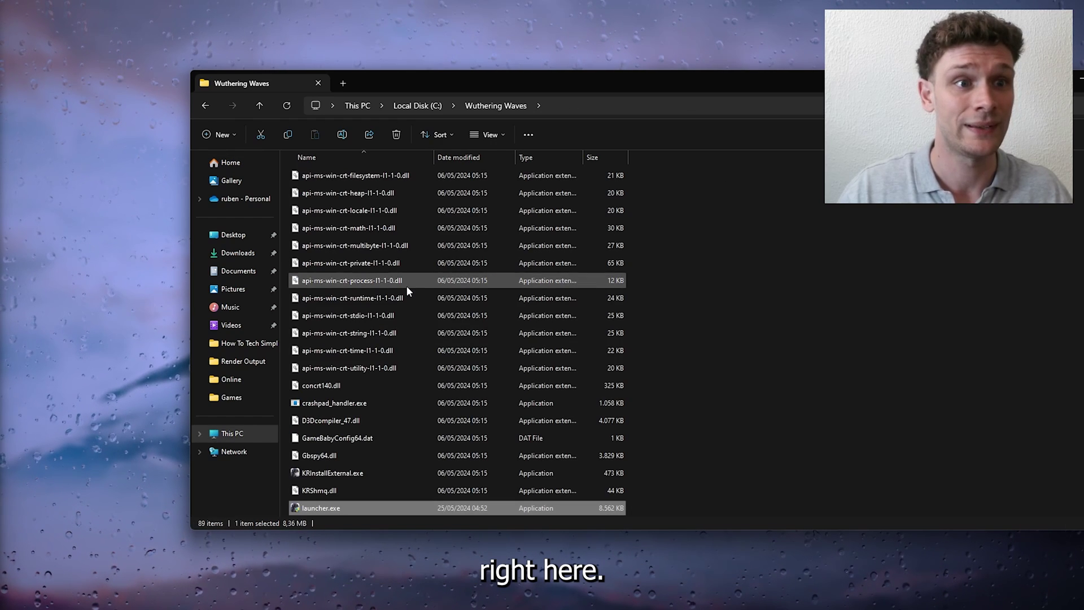
scroll(403, 287, down, 3)
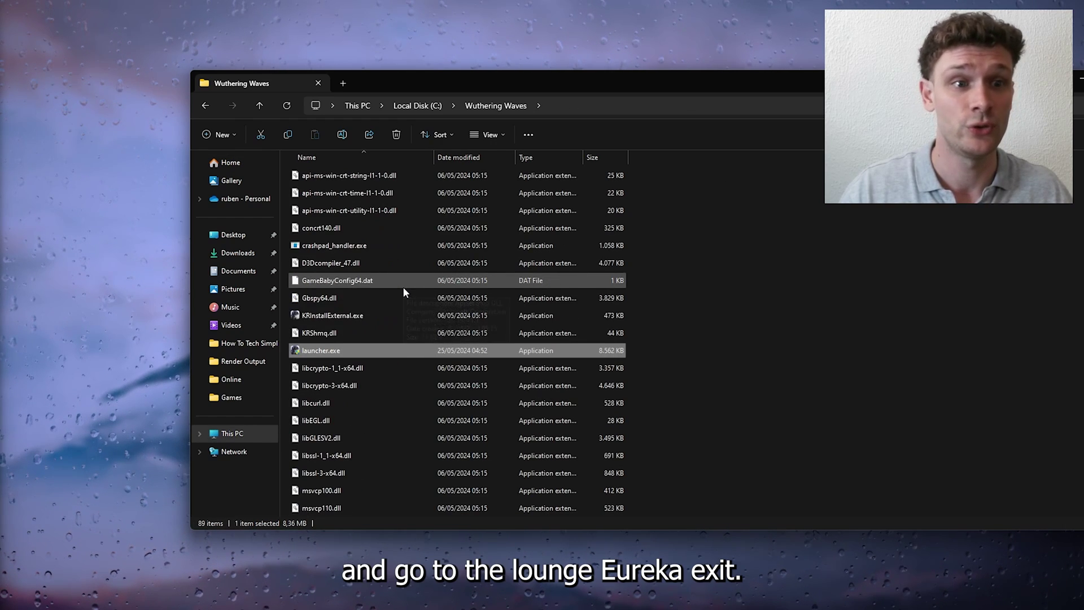
Step: Tick 'Run this program as an administrator' in launcher.exe's Compatibility properties and apply it
right_click(362, 346)
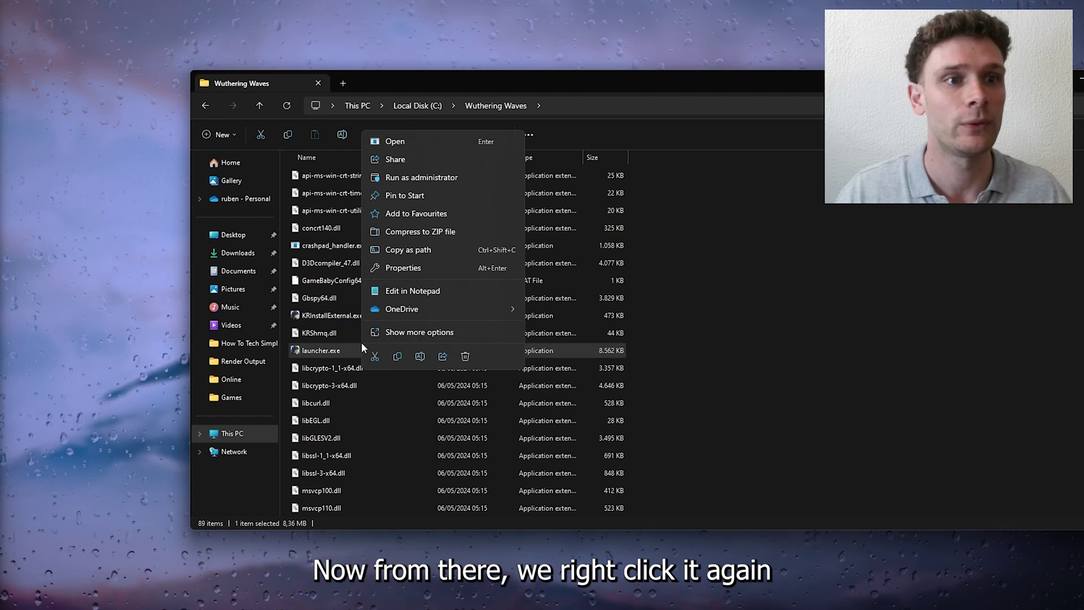
click(428, 266)
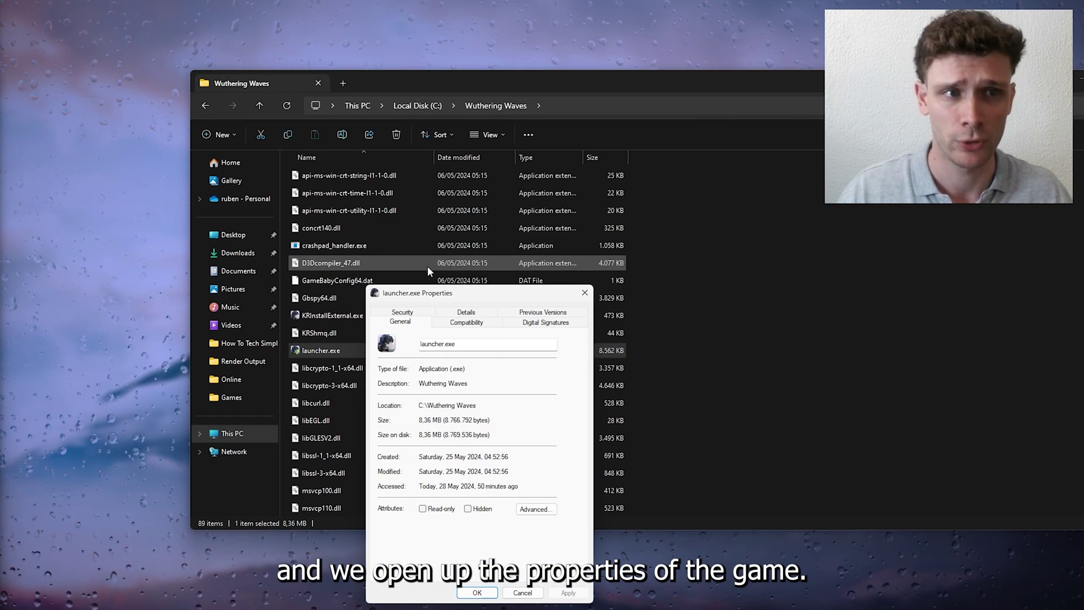
drag(465, 296, 422, 151)
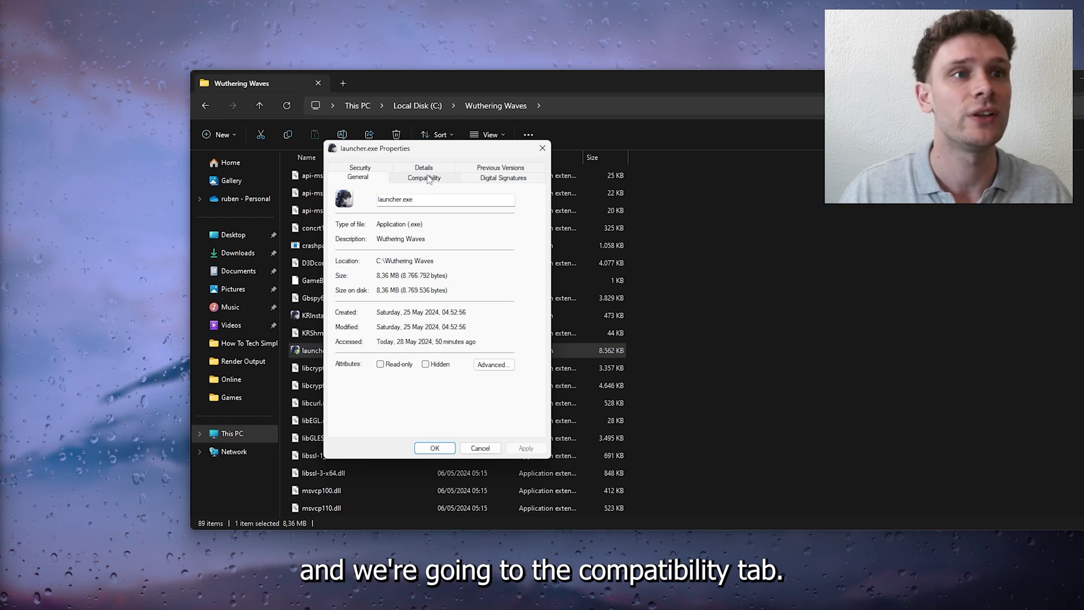
click(428, 179)
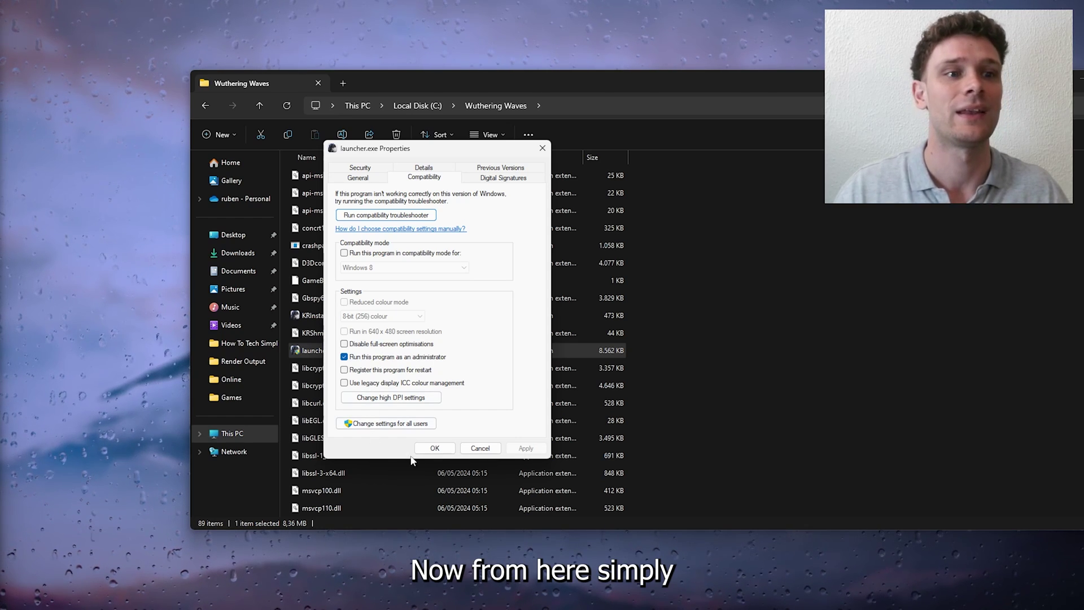
click(355, 359)
click(525, 448)
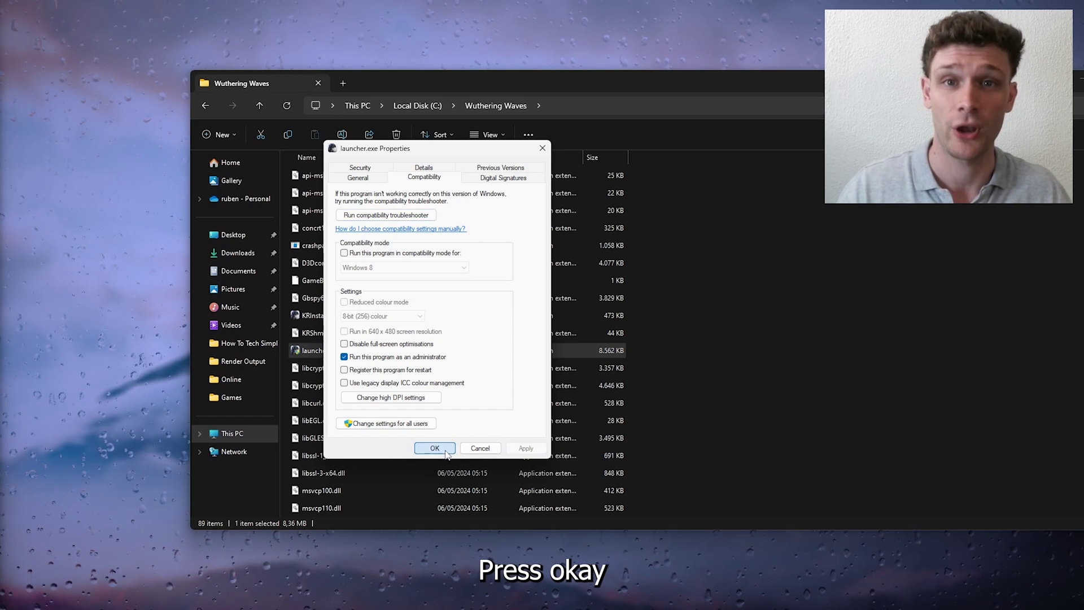
click(435, 448)
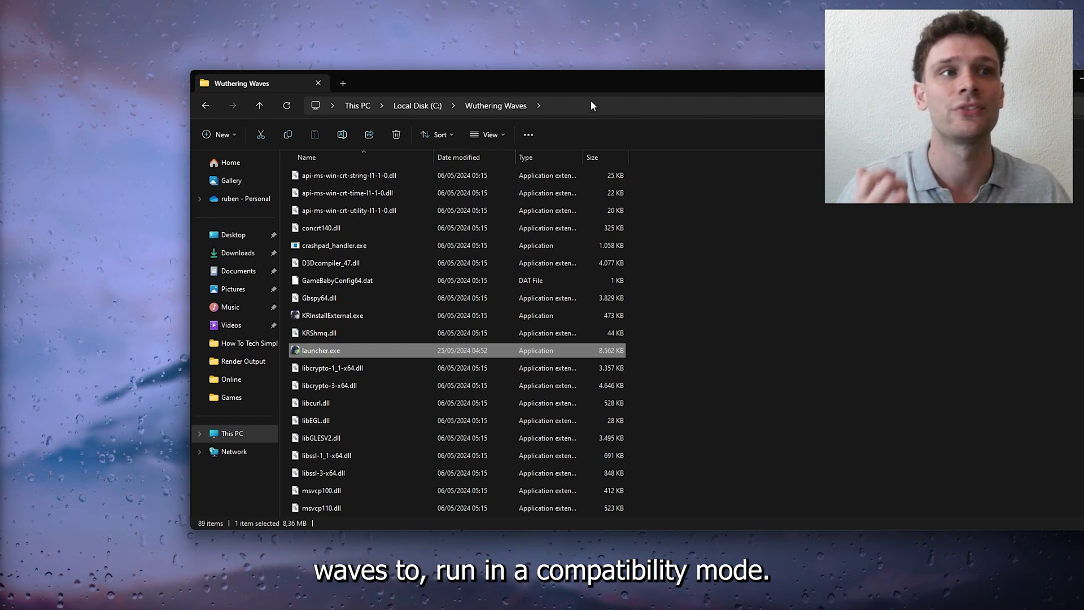
drag(593, 88, 446, 109)
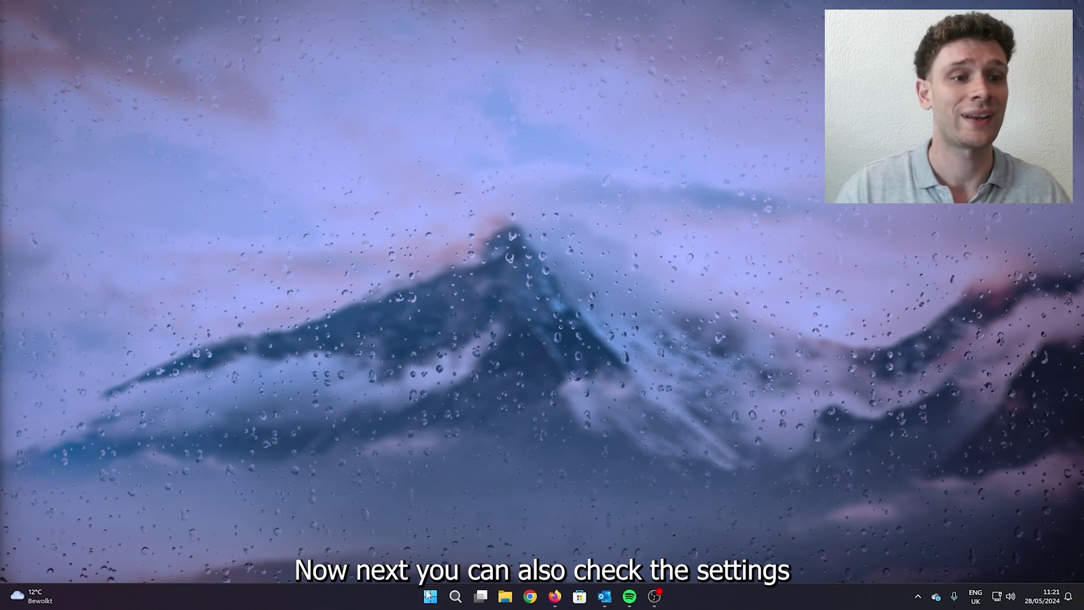
Step: Open Windows Settings by searching 'se' from the taskbar
click(459, 597)
text(se)
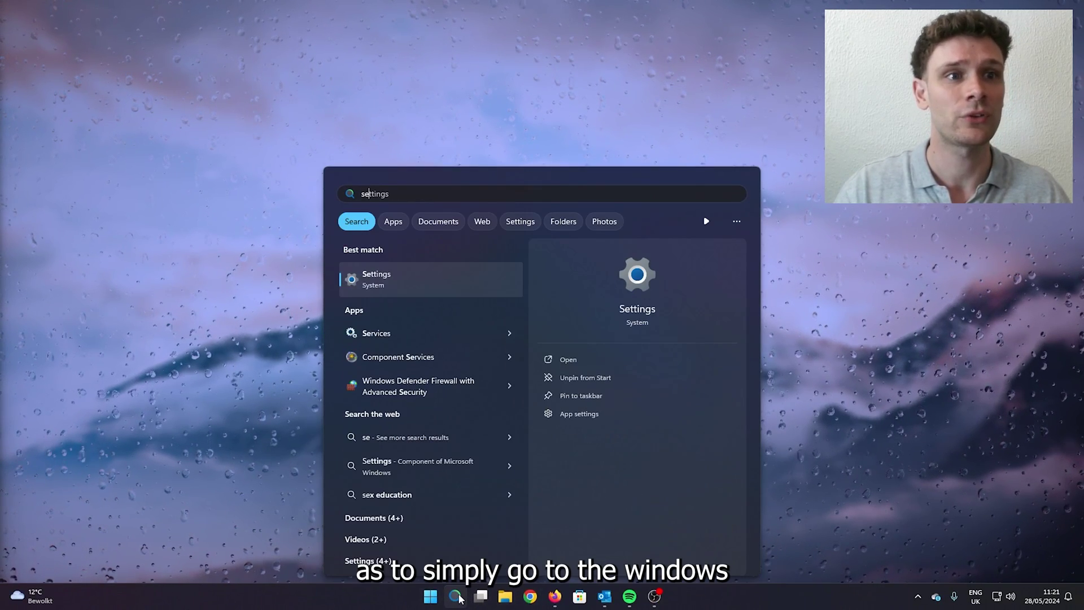
click(381, 281)
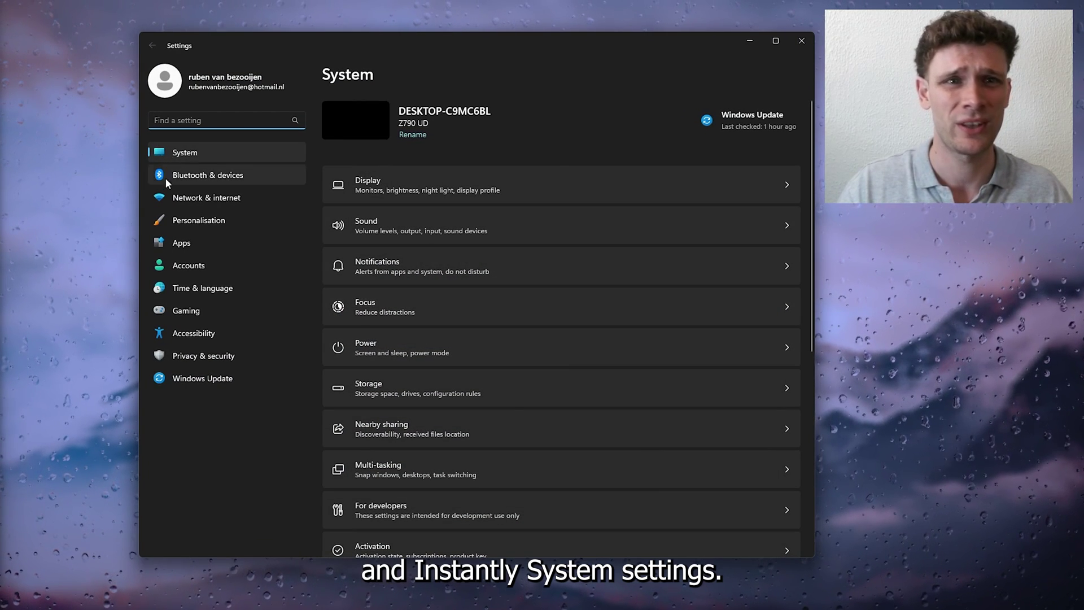
Step: Under Network & internet > VPN, allow VPN while roaming but not over metered networks
click(198, 196)
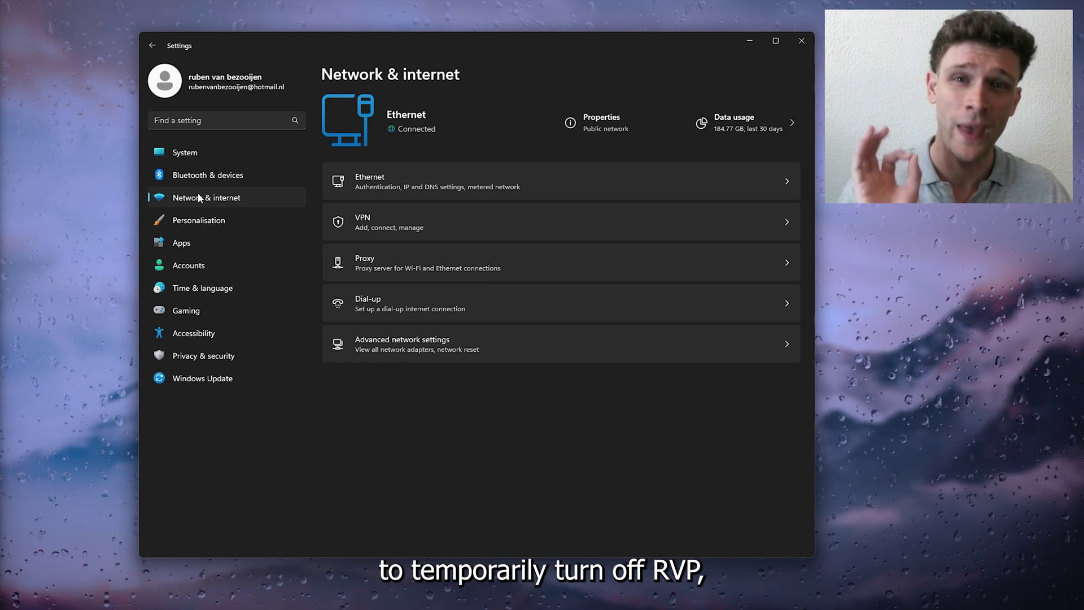
click(414, 226)
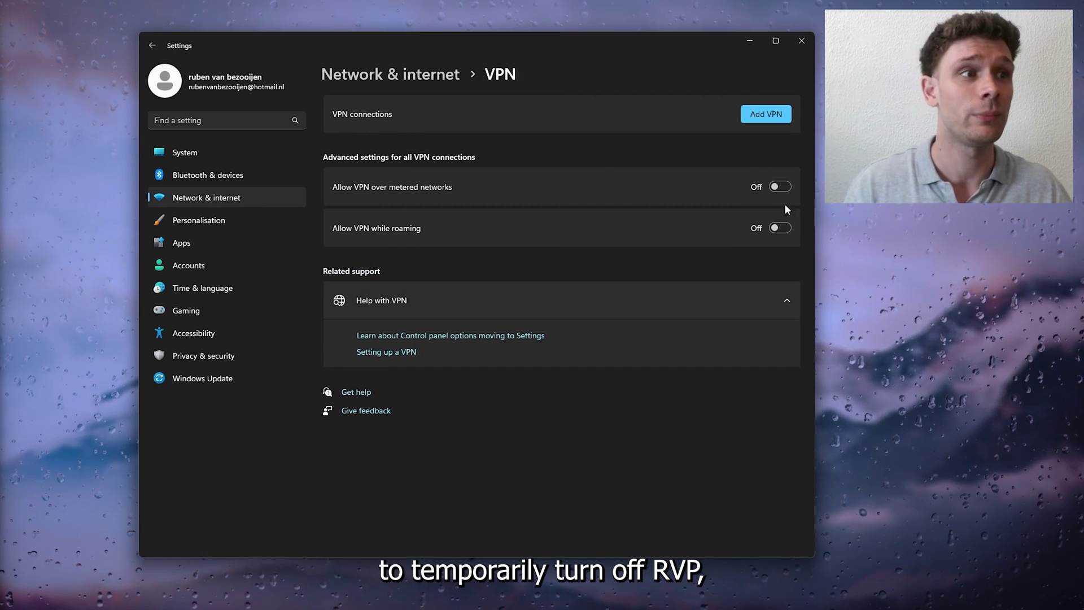
click(780, 187)
click(781, 228)
click(781, 189)
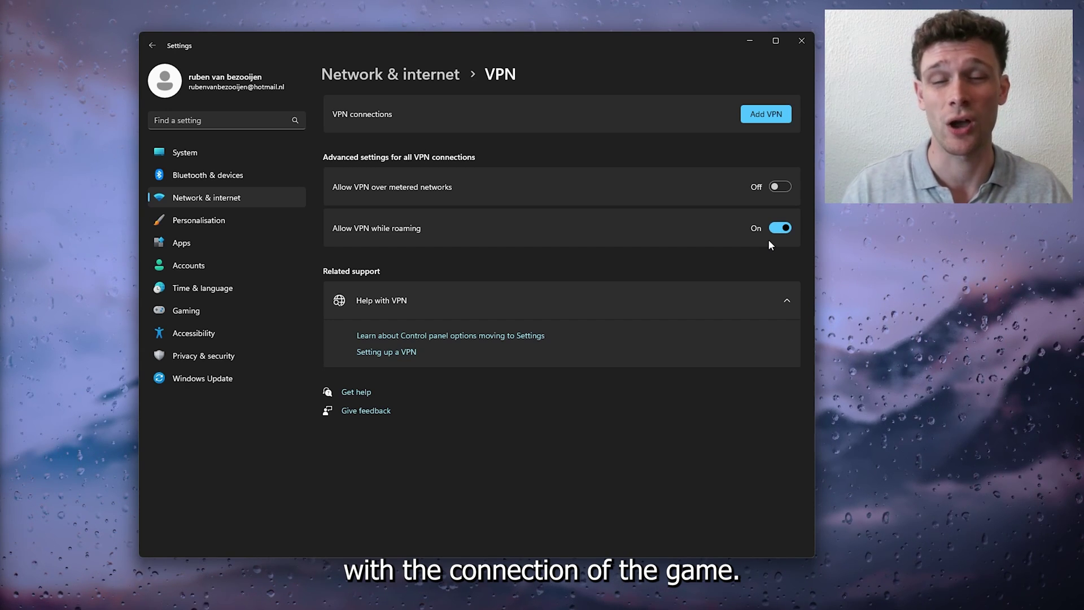
click(256, 159)
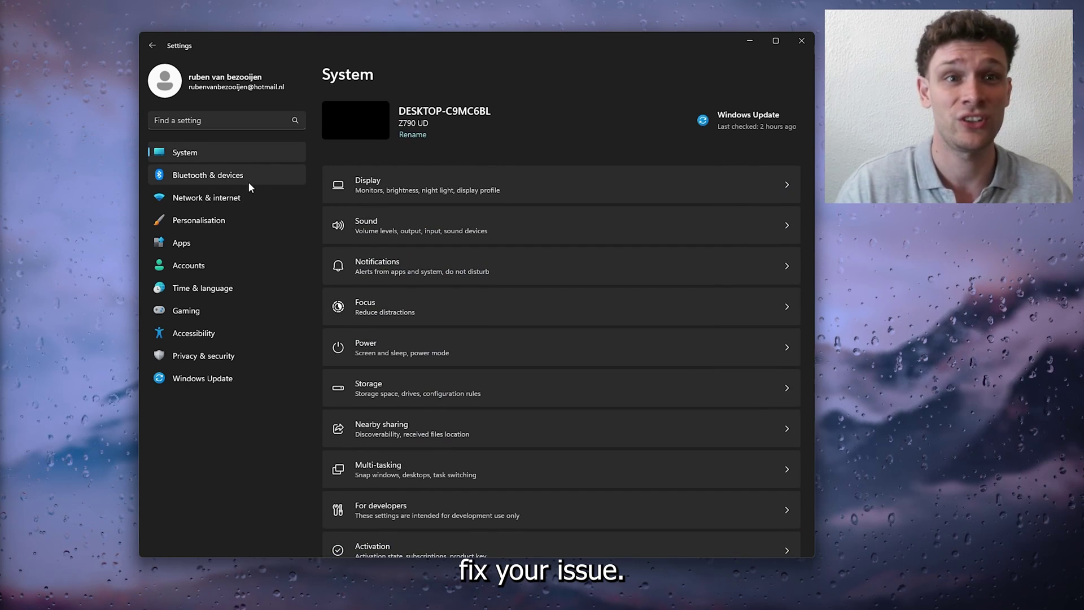
Step: Search 'up' in Settings and open Windows Update, which reports the PC is up to date
click(228, 120)
text(u)
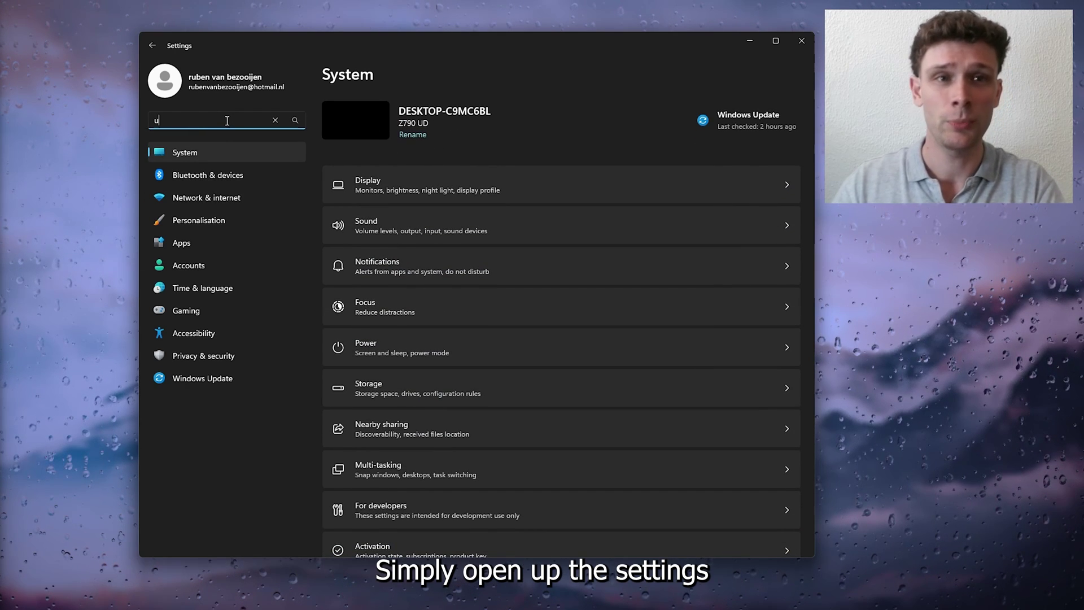
text(p)
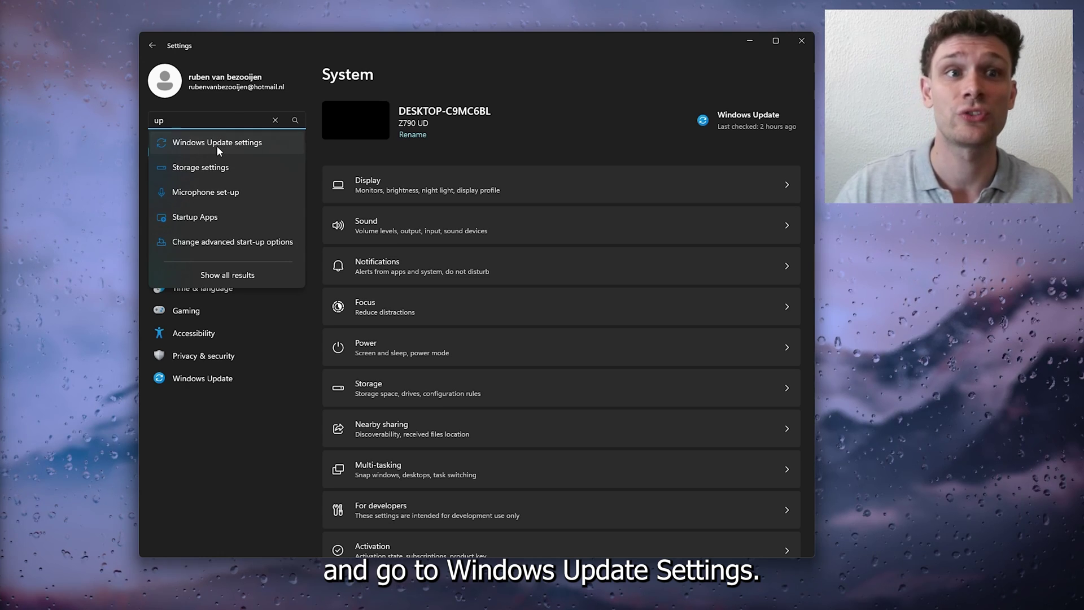
click(217, 144)
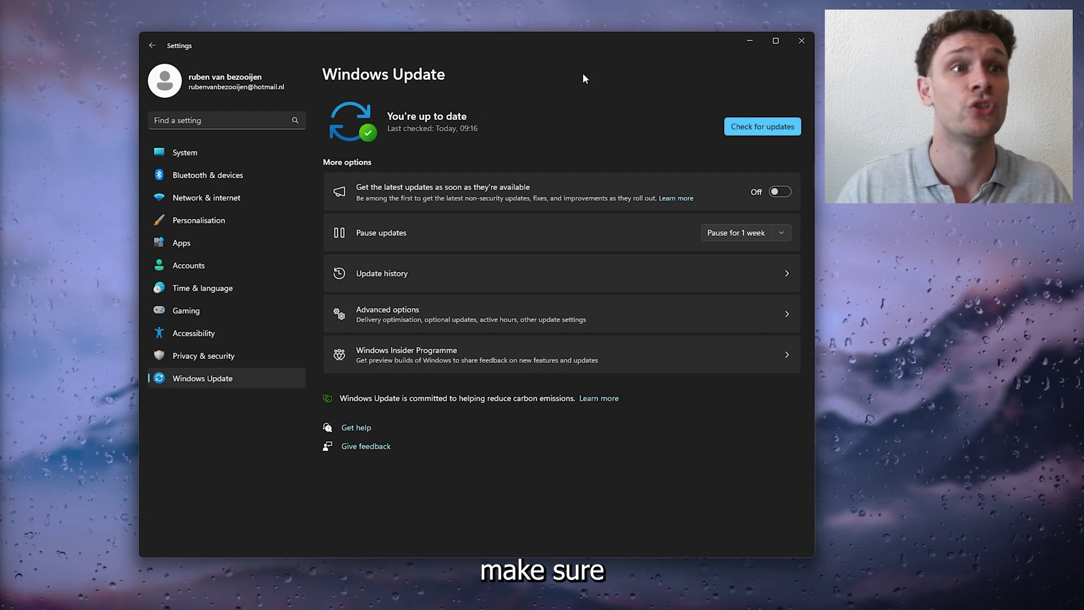